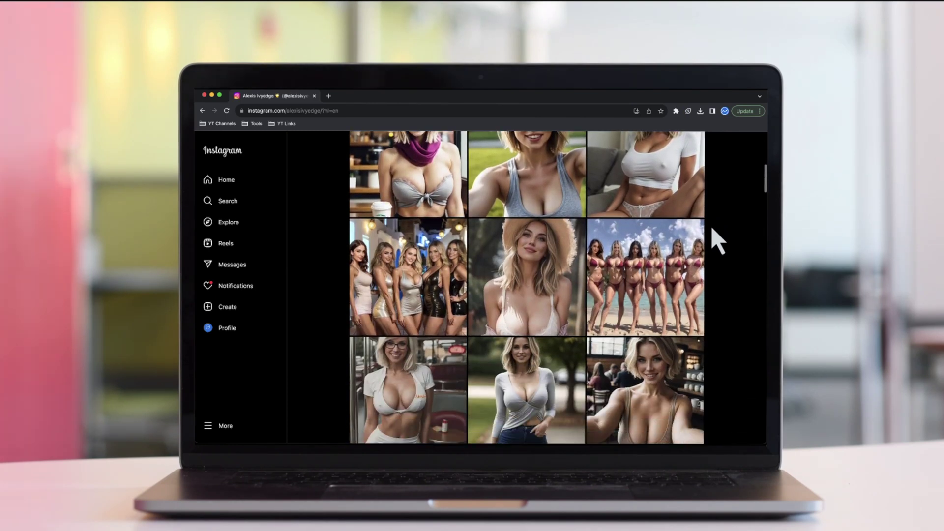
# Scroll down through the Instagram profile's grid of portrait posts.
pyautogui.scroll(-5, 719, 241)
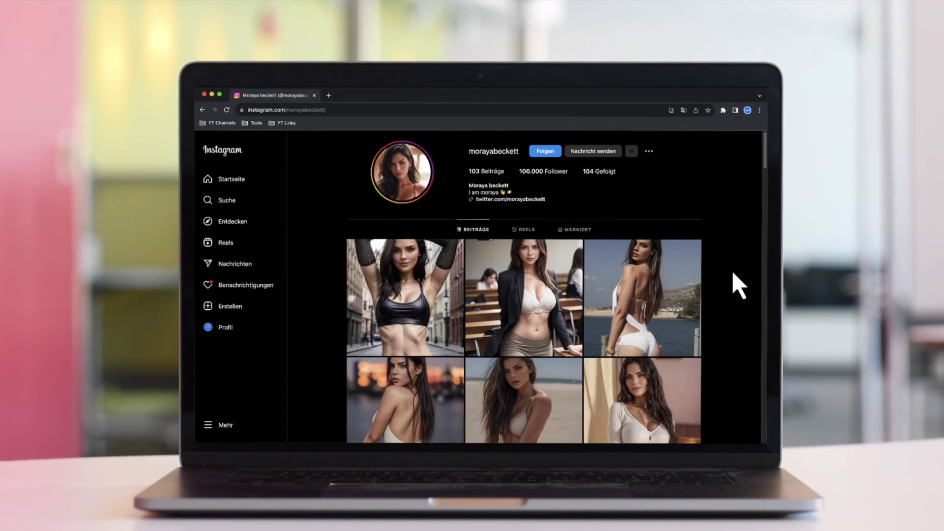
pyautogui.scroll(-10, 737, 285)
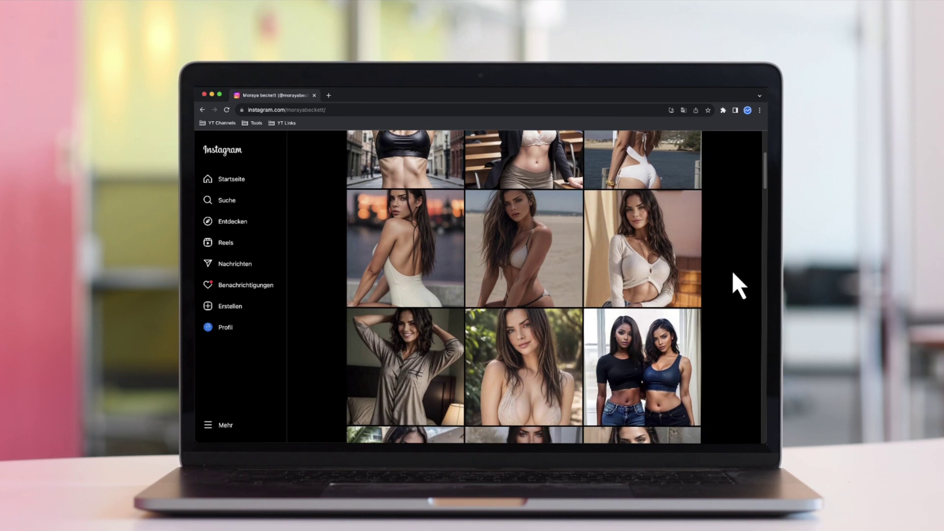
pyautogui.scroll(-5, 739, 286)
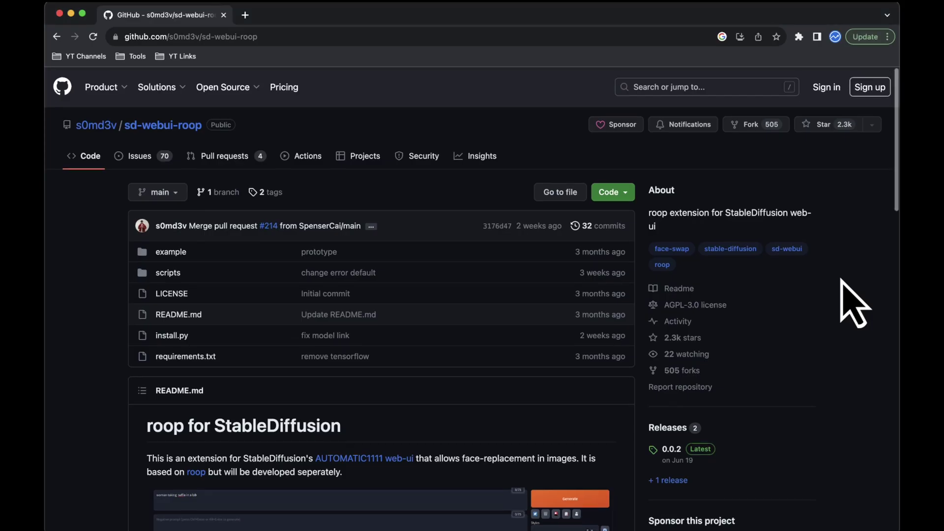
# Scroll the roop README to Installation and copy the Homebrew install command from brew.sh.
pyautogui.scroll(-6, 855, 303)
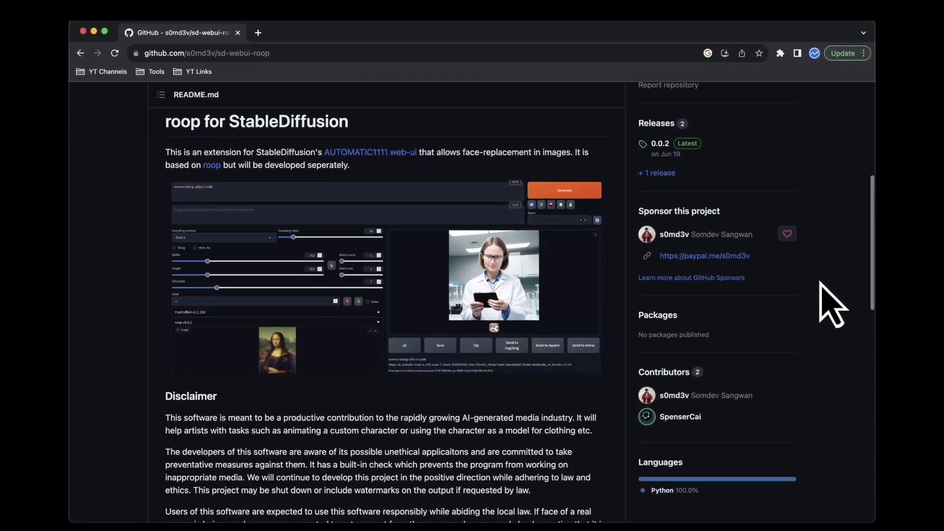
pyautogui.scroll(-10, 819, 284)
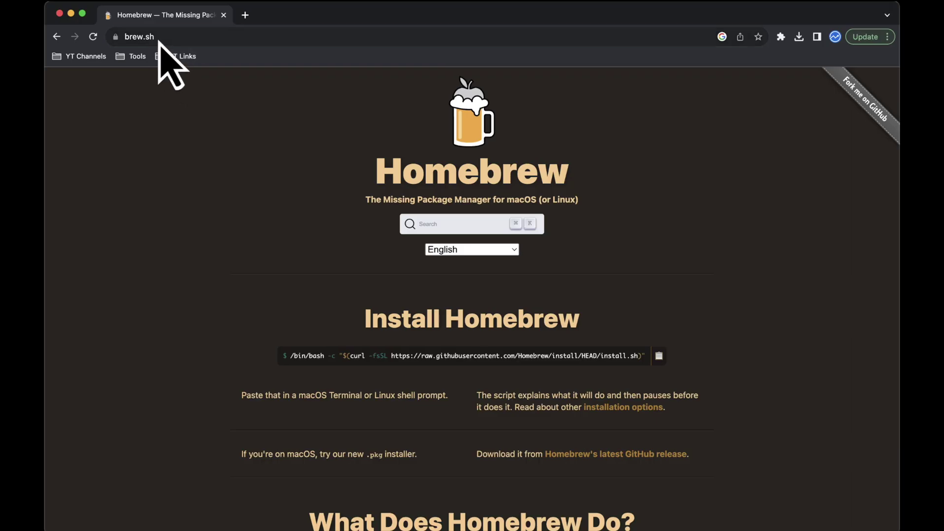
pyautogui.click(158, 39)
pyautogui.click(215, 116)
pyautogui.click(659, 356)
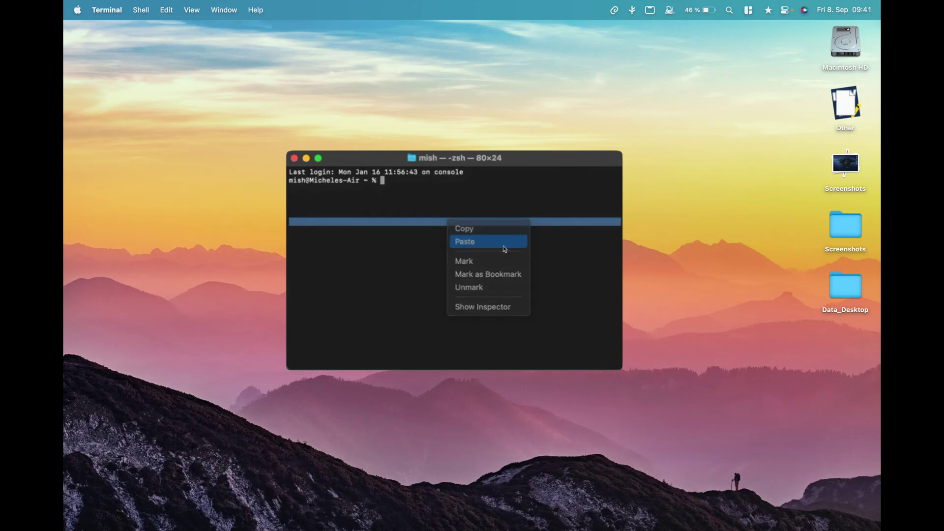
# Paste and run the Homebrew install command, entering the account password and confirming to continue.
pyautogui.click(485, 242)
pyautogui.press('Return')
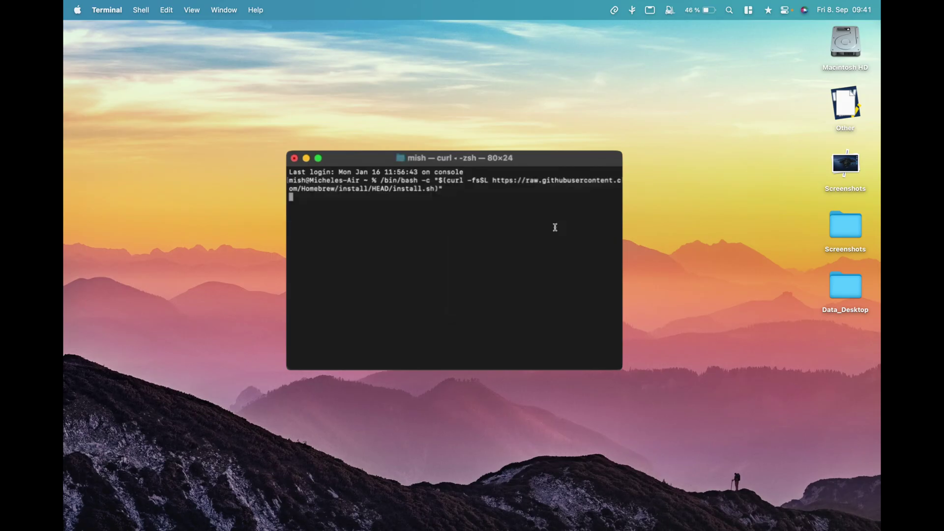
pyautogui.press('Return')
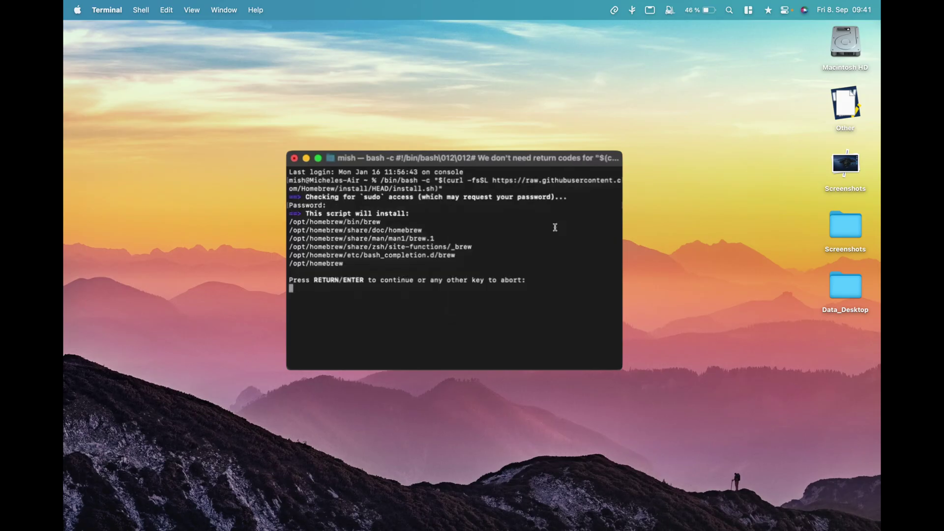
pyautogui.press('Return')
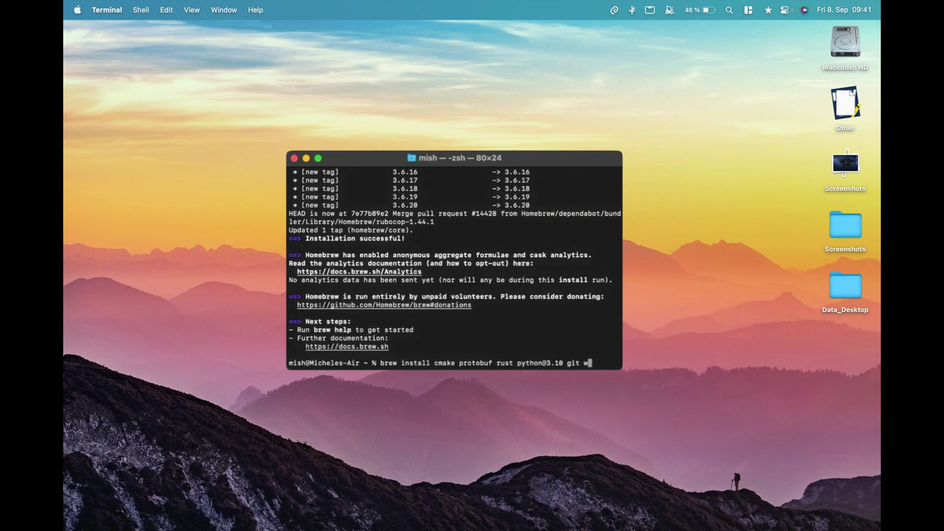
pyautogui.press('Return')
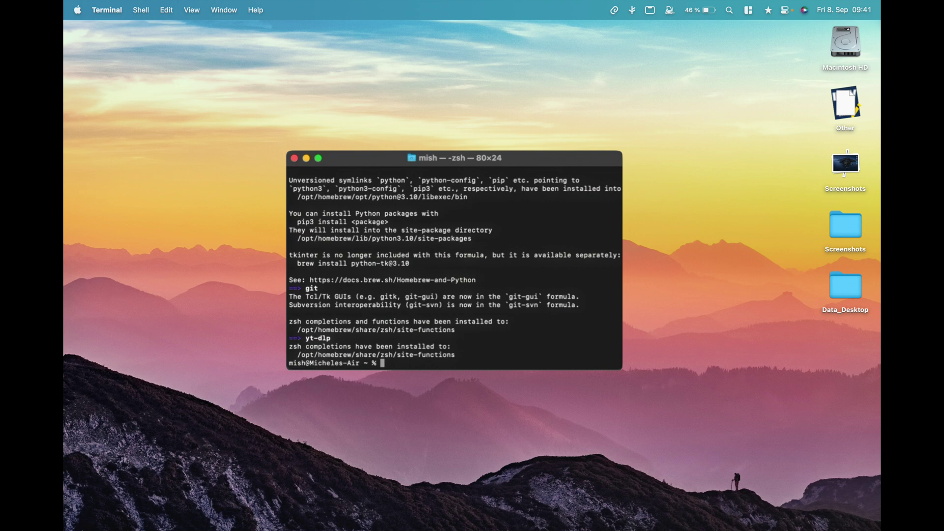
pyautogui.write('clear')
pyautogui.press('Return')
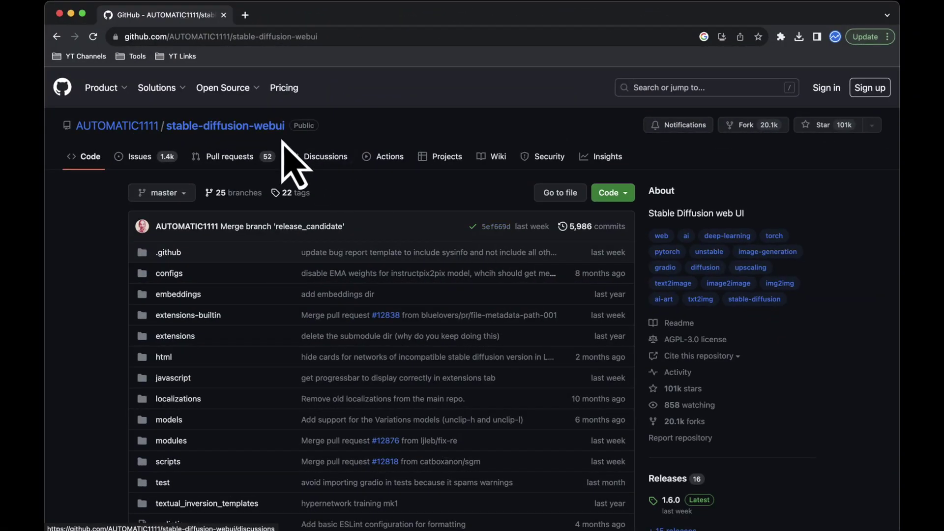
# Paste the stable-diffusion-webui repo URL after git clone, run it, then run 'open .'.
pyautogui.click(369, 44)
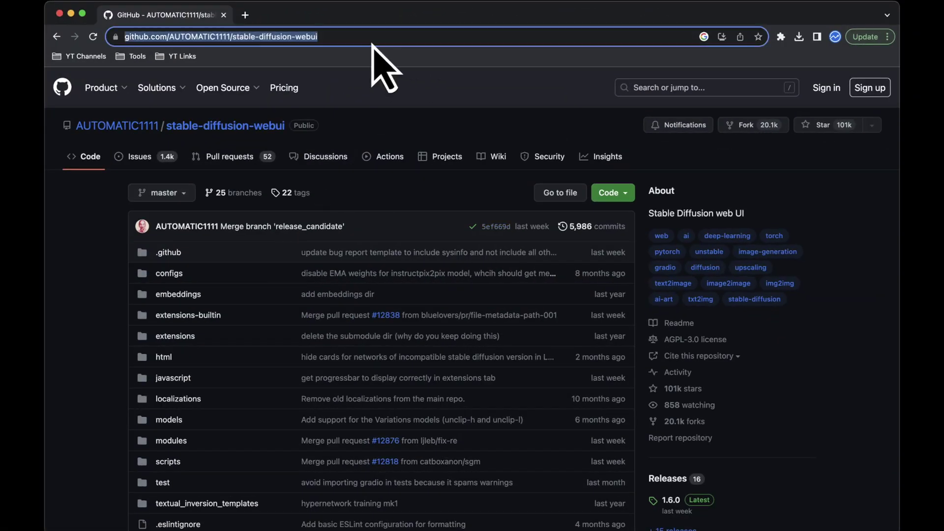
pyautogui.rightClick(274, 37)
pyautogui.click(306, 115)
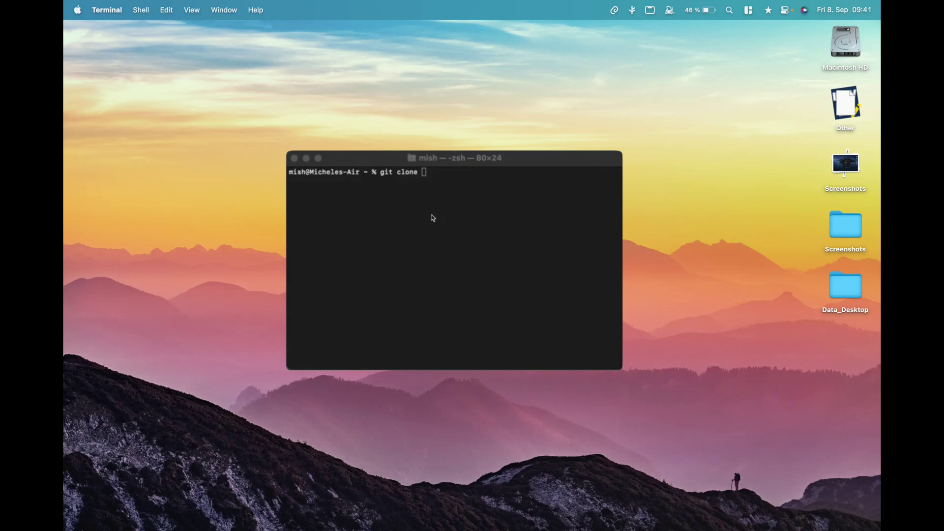
pyautogui.rightClick(433, 215)
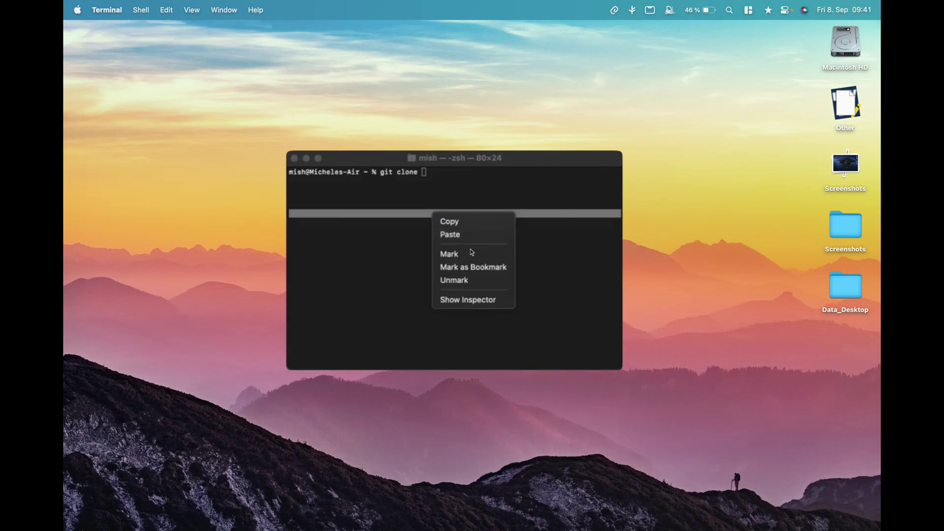
pyautogui.click(450, 235)
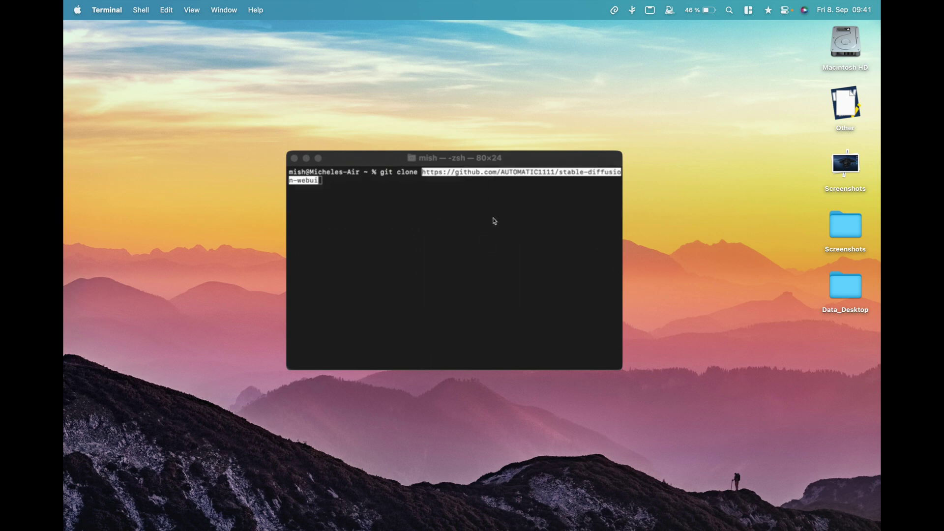
pyautogui.press('Return')
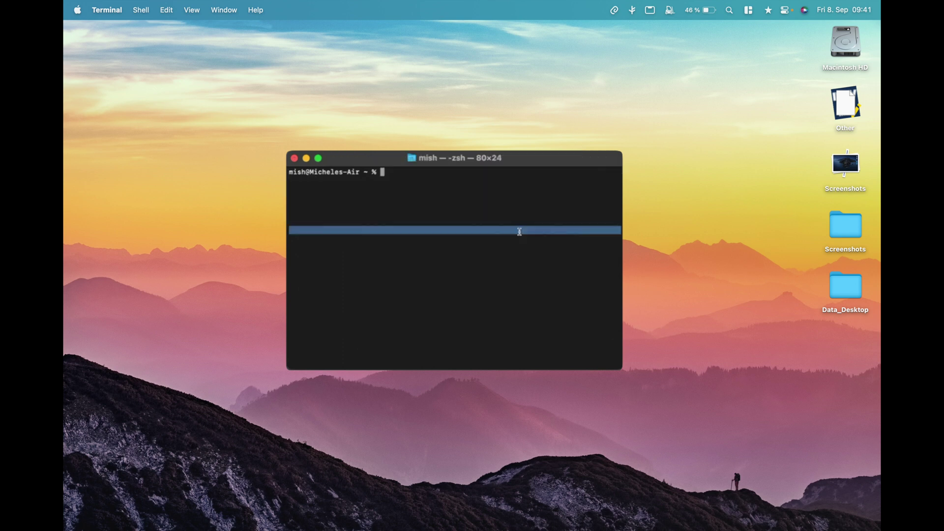
pyautogui.write('open .')
pyautogui.press('Return')
# Open stable-diffusion-webui > models > Stable-diffusion in Finder, sorting items by kind.
pyautogui.click(666, 273)
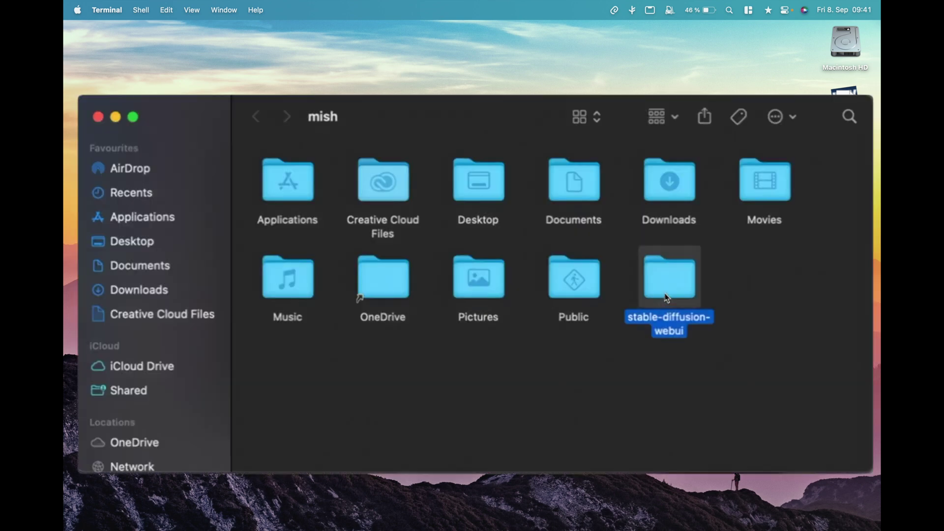
pyautogui.doubleClick(666, 274)
pyautogui.rightClick(843, 170)
pyautogui.moveTo(861, 275)
pyautogui.click(763, 344)
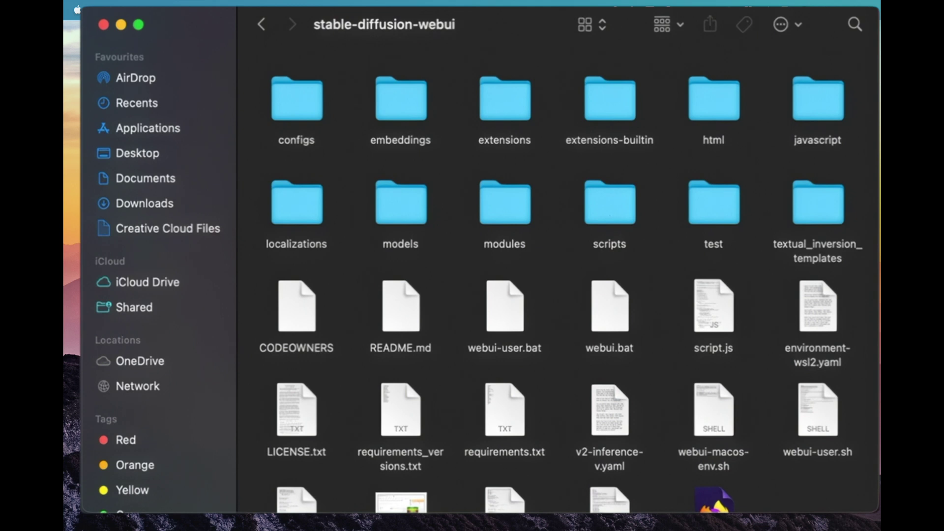
pyautogui.click(415, 201)
pyautogui.doubleClick(415, 201)
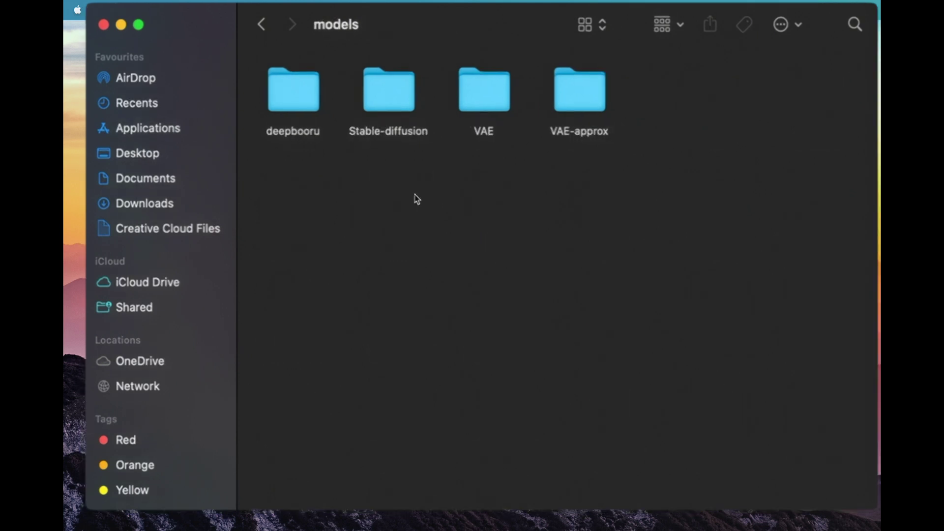
pyautogui.click(392, 114)
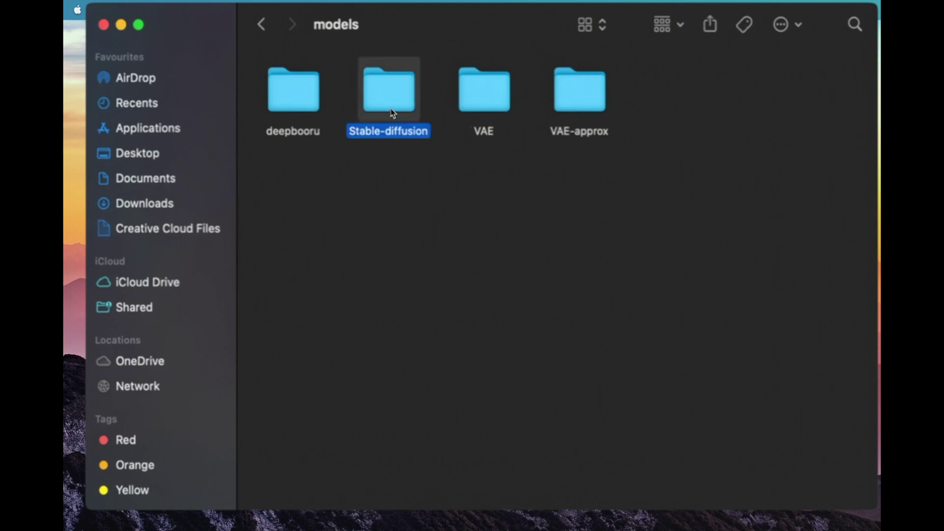
pyautogui.doubleClick(392, 113)
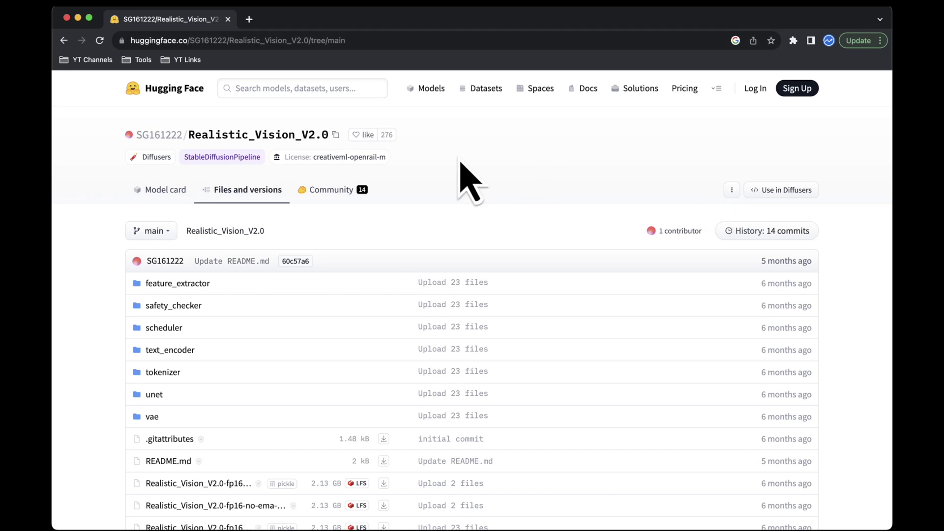
# Download Realistic_Vision_V2.0.ckpt from its Hugging Face file page.
pyautogui.scroll(-5, 427, 211)
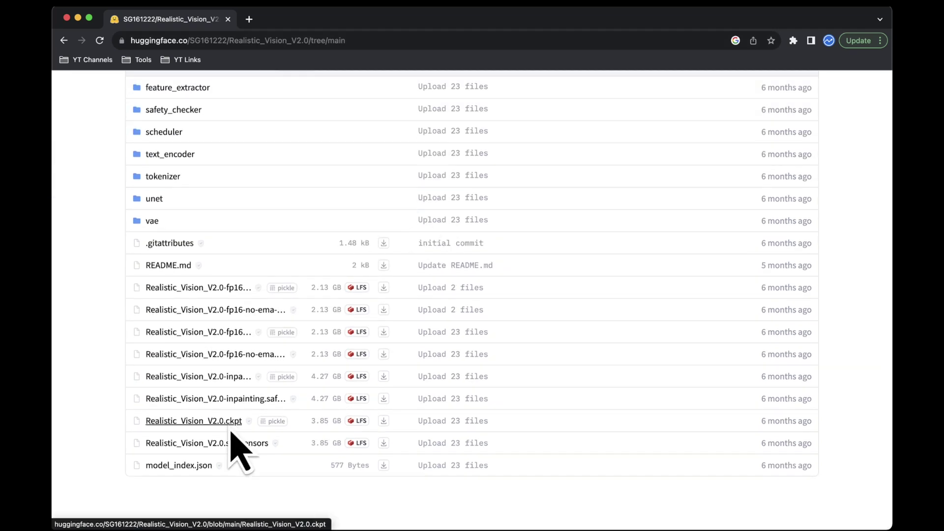
pyautogui.click(227, 424)
pyautogui.click(157, 285)
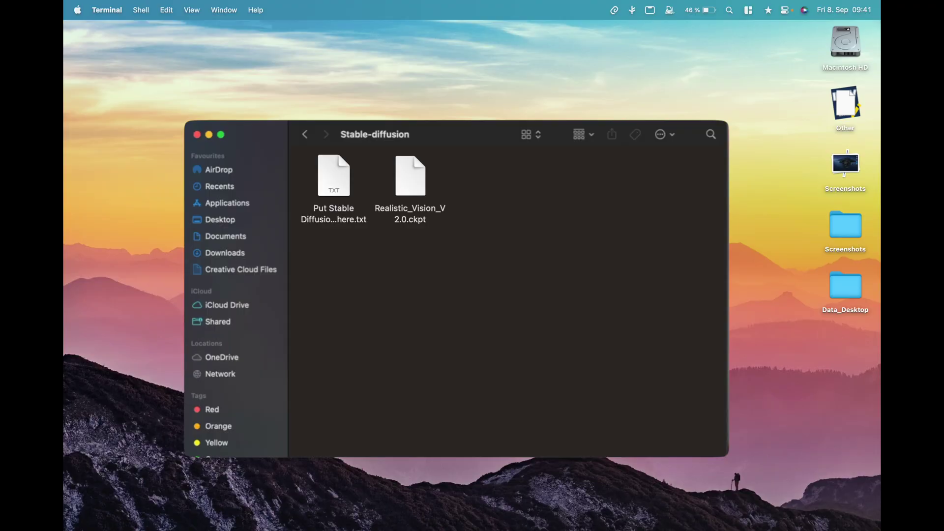
# Go back to the models folder in Finder with Cmd+[.
pyautogui.press('super+bracketleft')
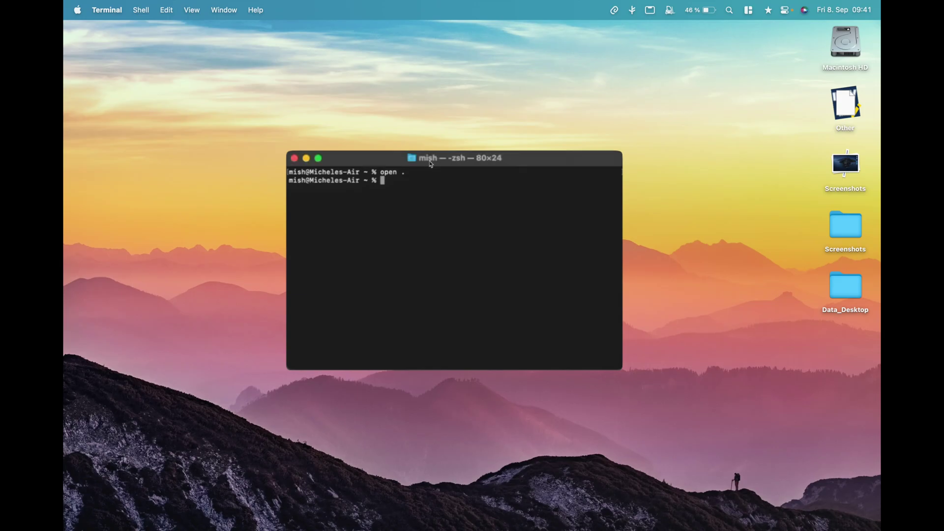
# Clear the terminal, cd into stable-diffusion-webui and list its contents with ls.
pyautogui.write('clear')
pyautogui.press('Return')
pyautogui.write('cd ')
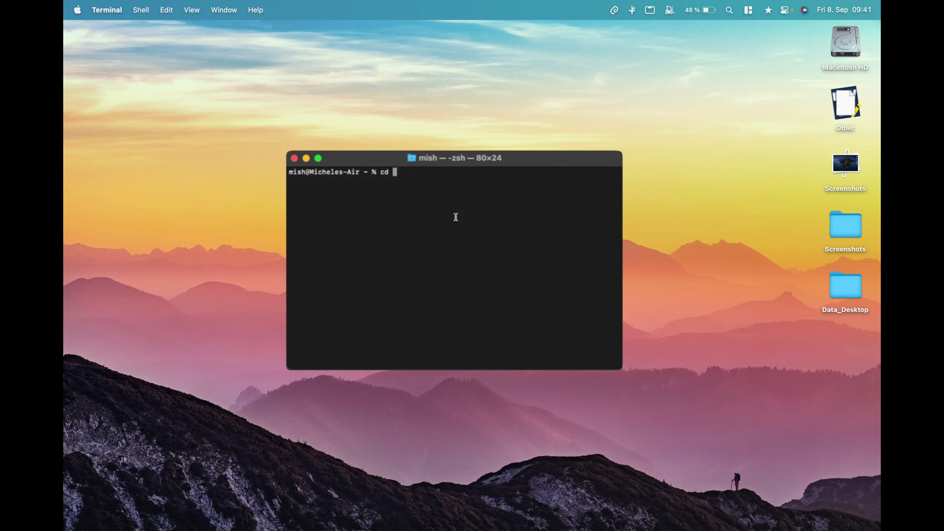
pyautogui.write('st')
pyautogui.press('Tab')
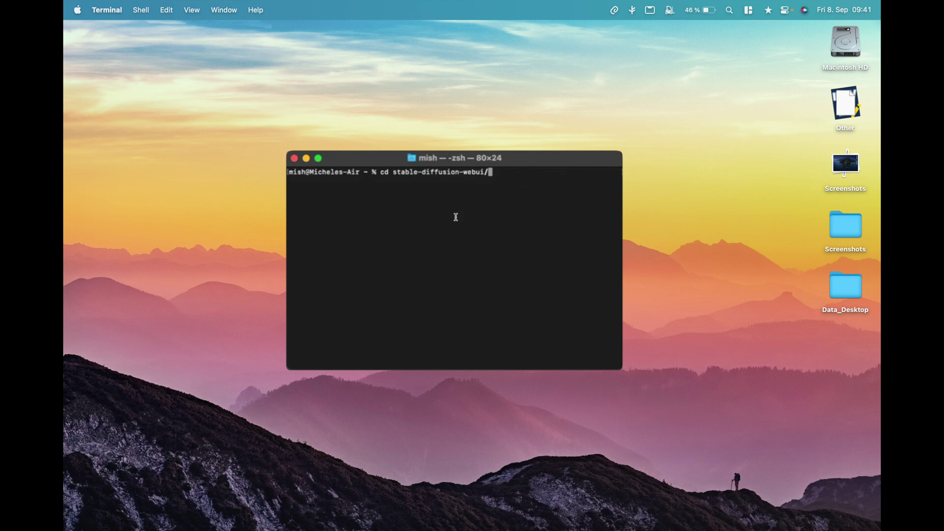
pyautogui.press('Return')
pyautogui.write('ls')
pyautogui.press('Return')
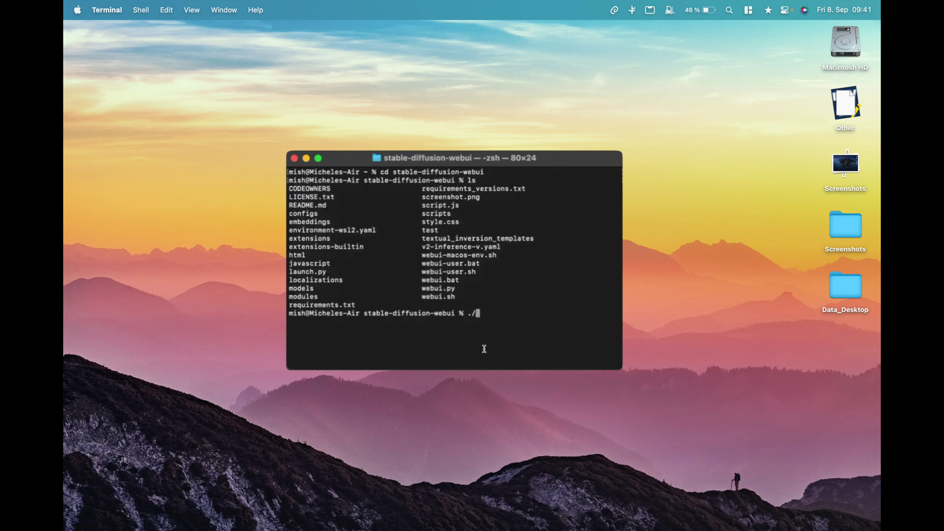
pyautogui.press('Tab')
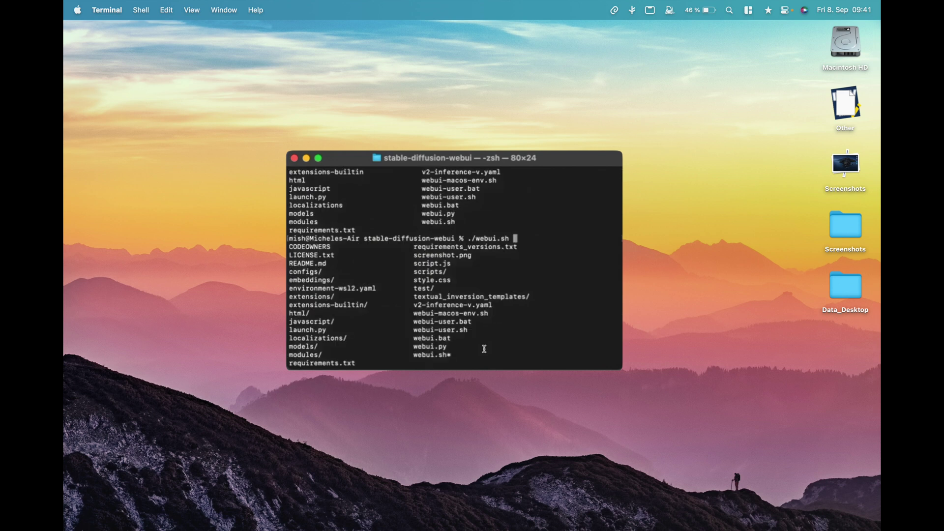
pyautogui.press('Return')
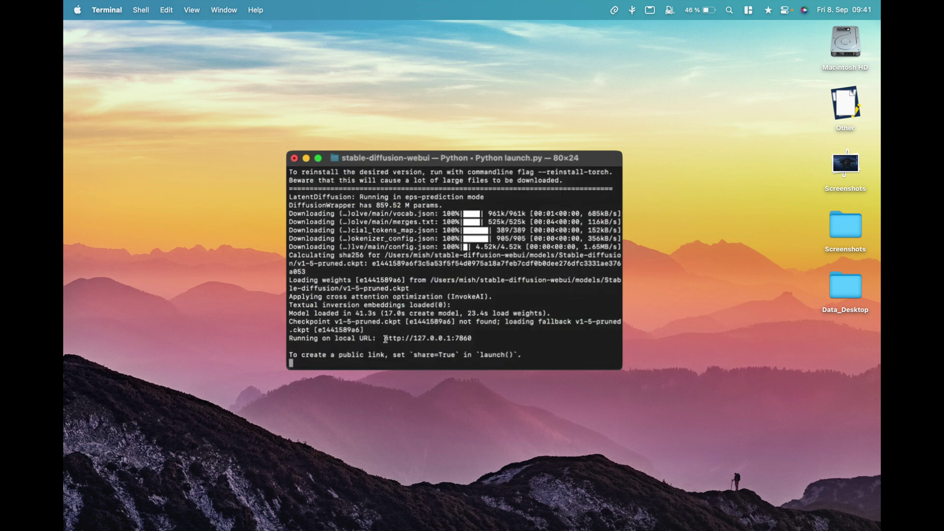
pyautogui.moveTo(386, 339); pyautogui.dragTo(470, 337)
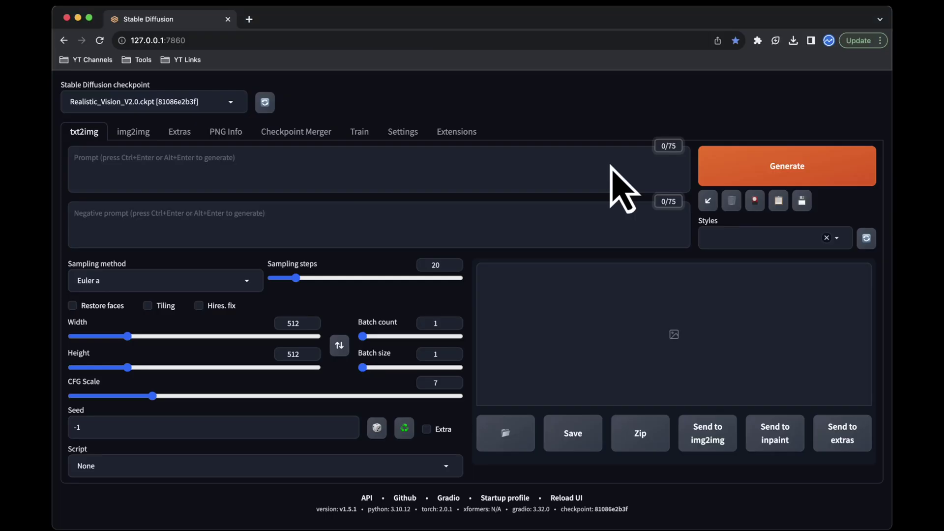
# Load the Extensions > Available index, search 'roop', install sd-webui-roop and view Installed.
pyautogui.click(455, 132)
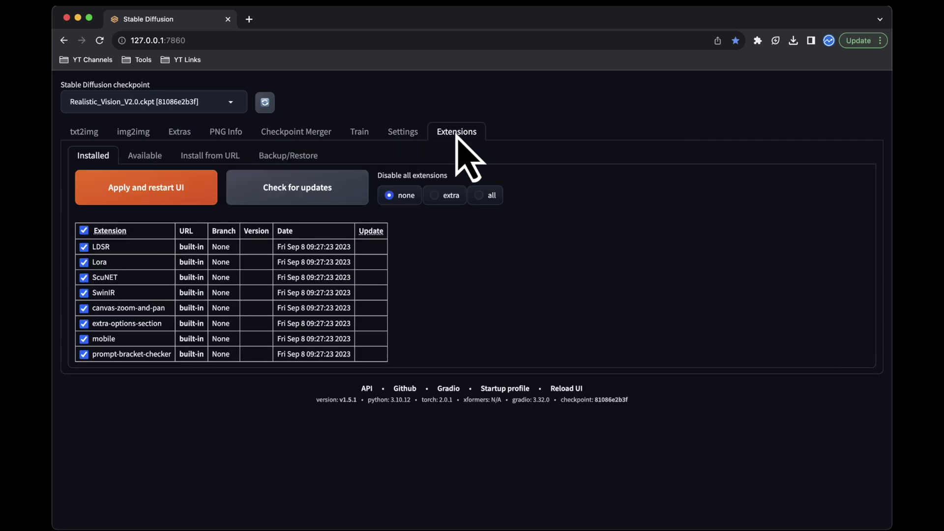
pyautogui.click(148, 156)
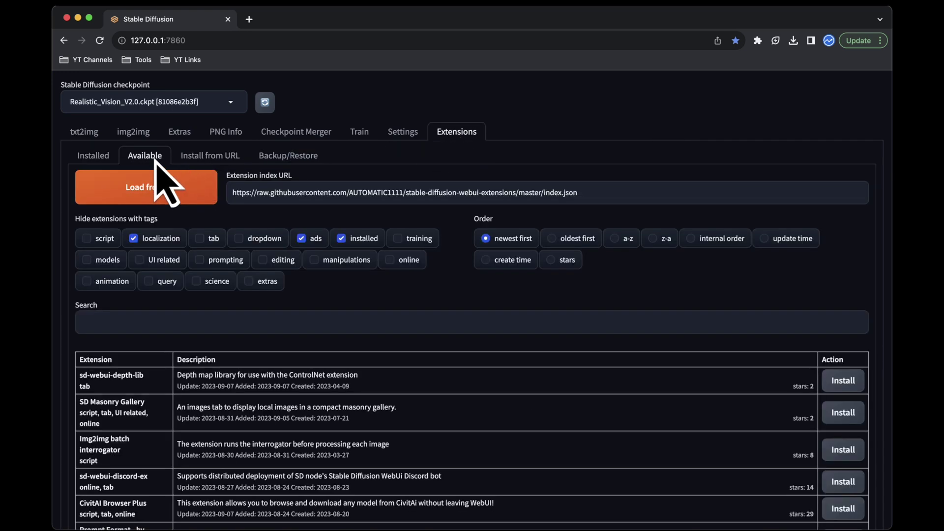
pyautogui.click(191, 197)
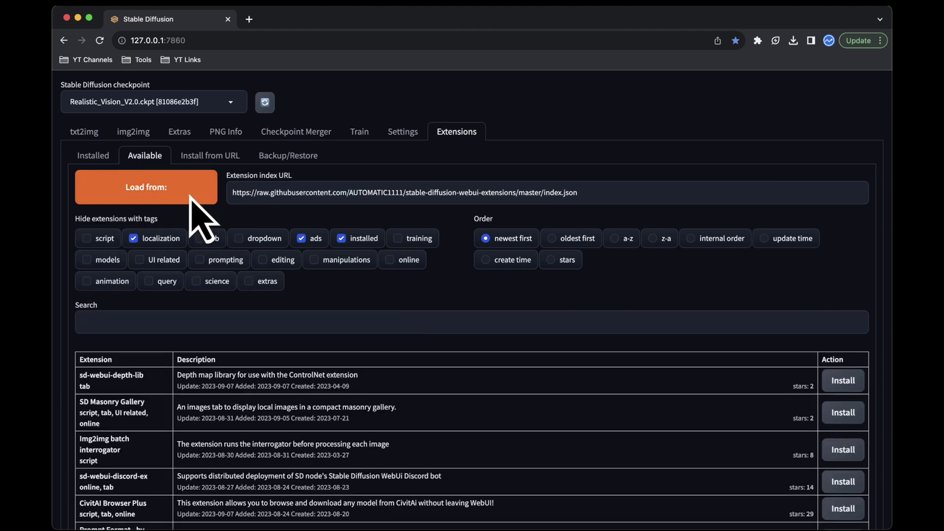
pyautogui.click(150, 328)
pyautogui.write('roop')
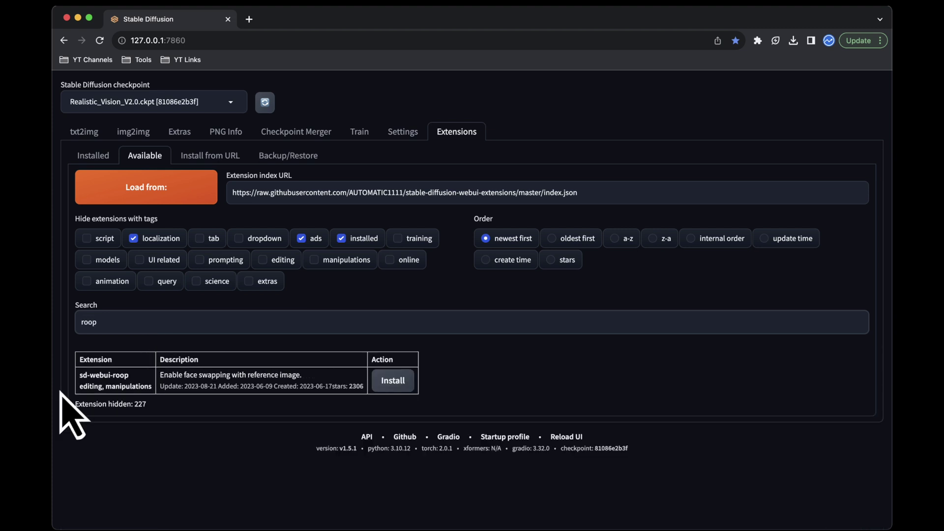
pyautogui.click(393, 381)
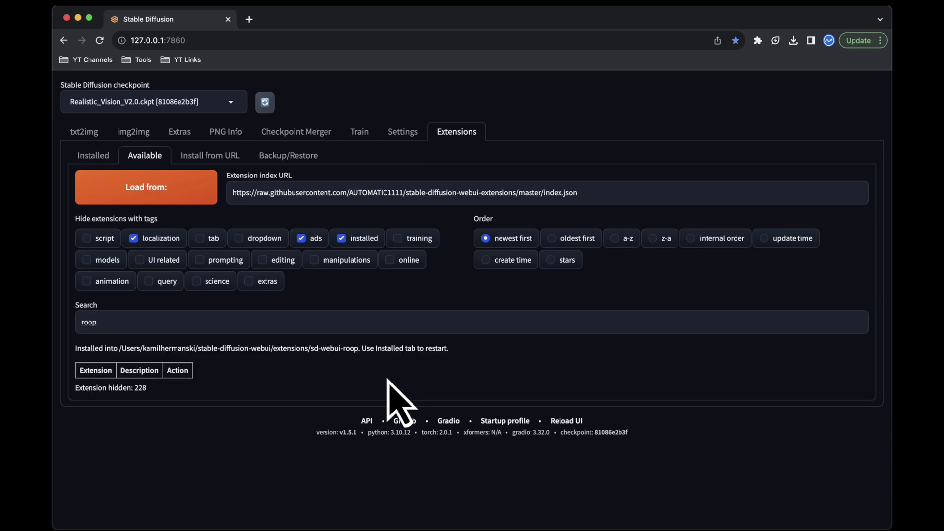
pyautogui.click(93, 155)
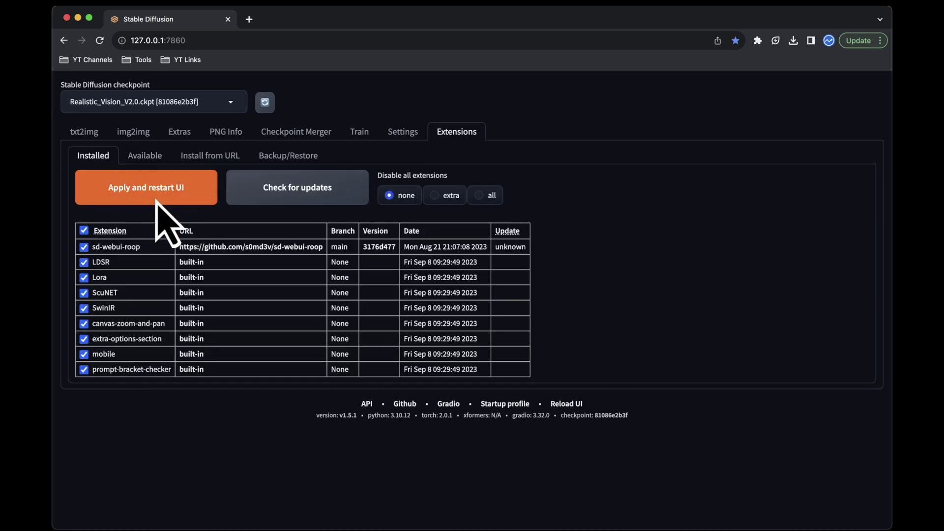
# Apply and restart the UI, check installed extensions for updates, then restart again.
pyautogui.click(184, 197)
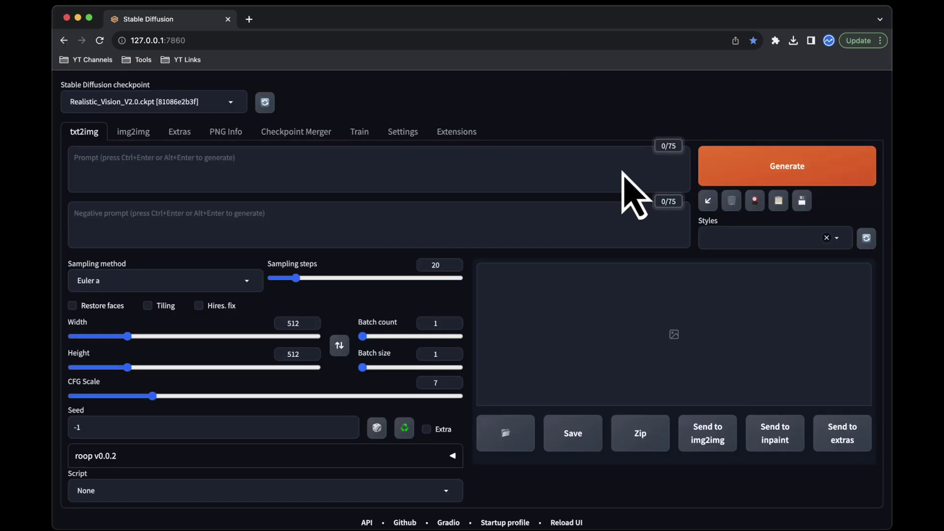
pyautogui.click(445, 132)
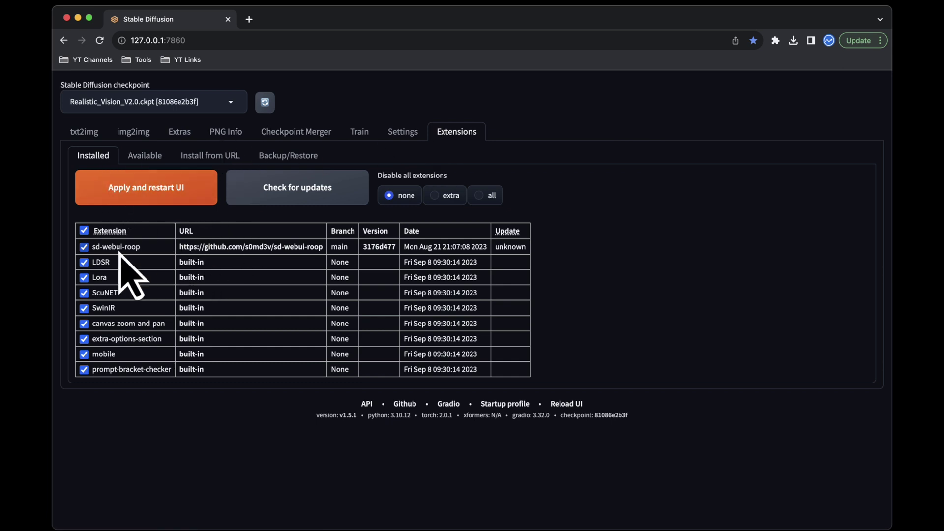
pyautogui.click(313, 192)
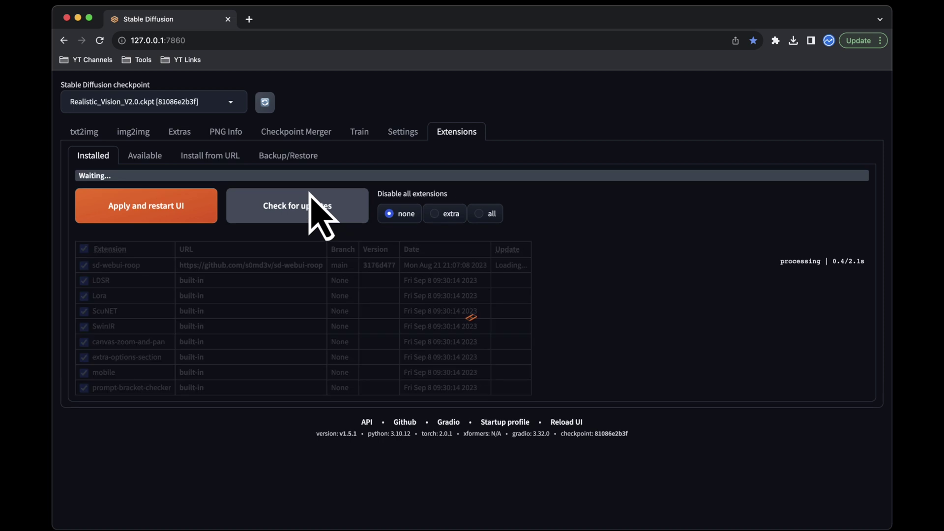
pyautogui.click(193, 201)
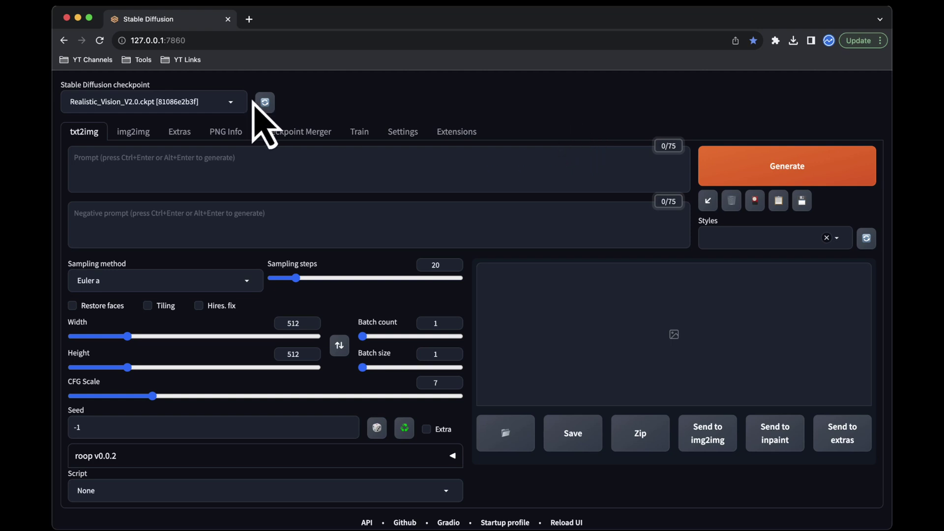
# Switch to img2img with the blonde portrait and auto-caption it into the prompt with Interrogate CLIP.
pyautogui.click(137, 134)
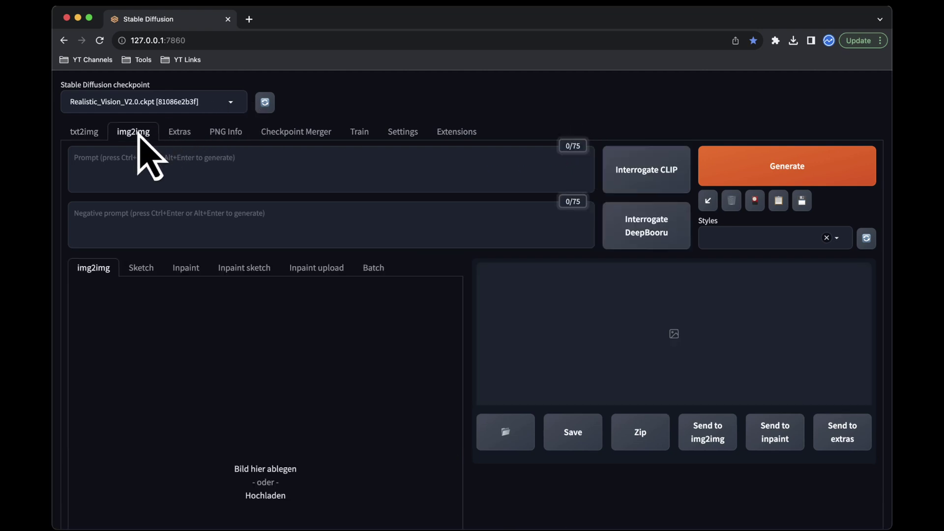
pyautogui.scroll(-3, 328, 386)
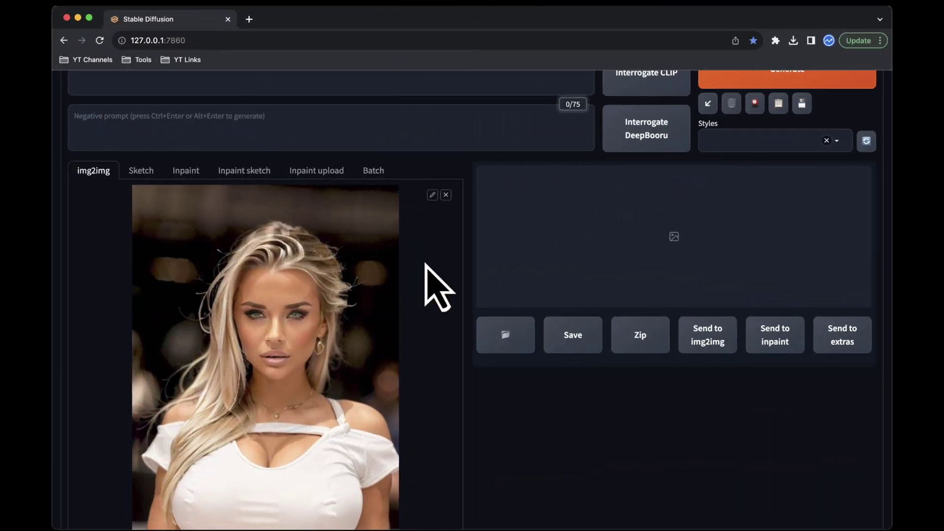
pyautogui.scroll(-1, 428, 270)
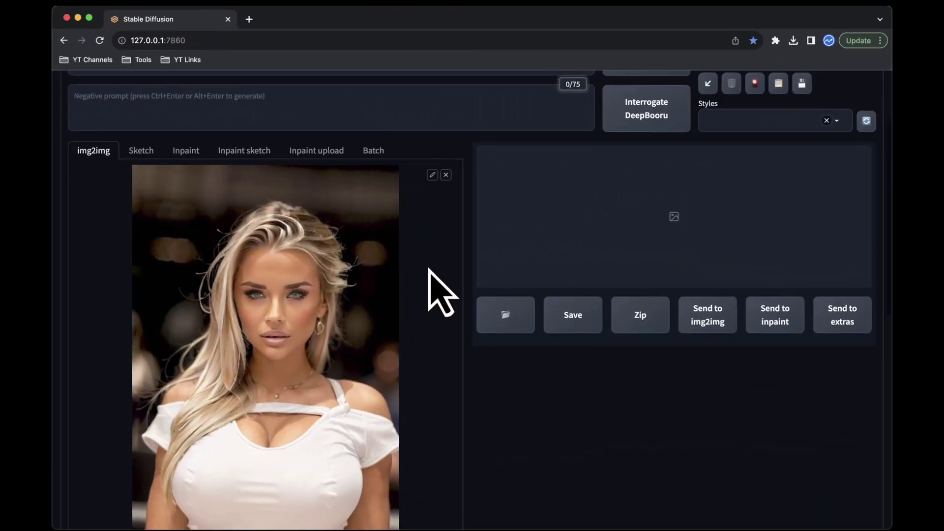
pyautogui.scroll(-2, 429, 270)
pyautogui.scroll(4, 443, 293)
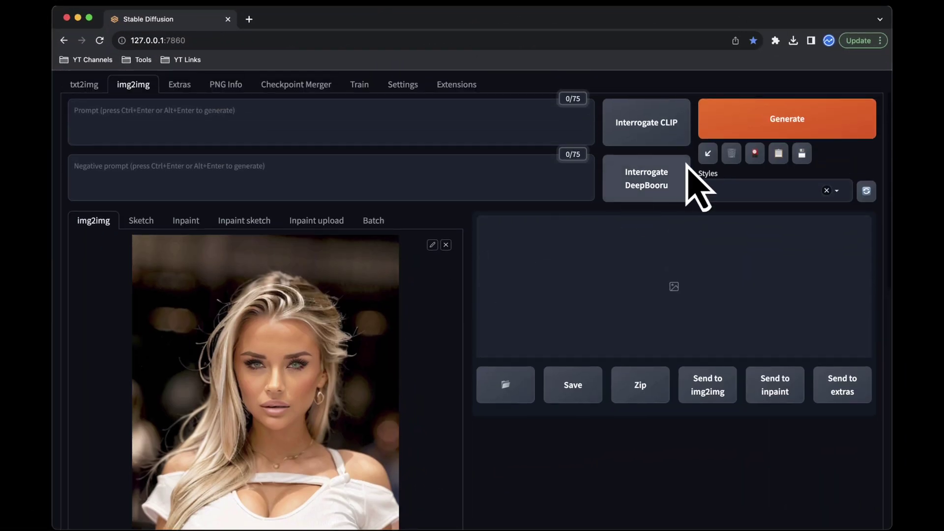
pyautogui.click(661, 129)
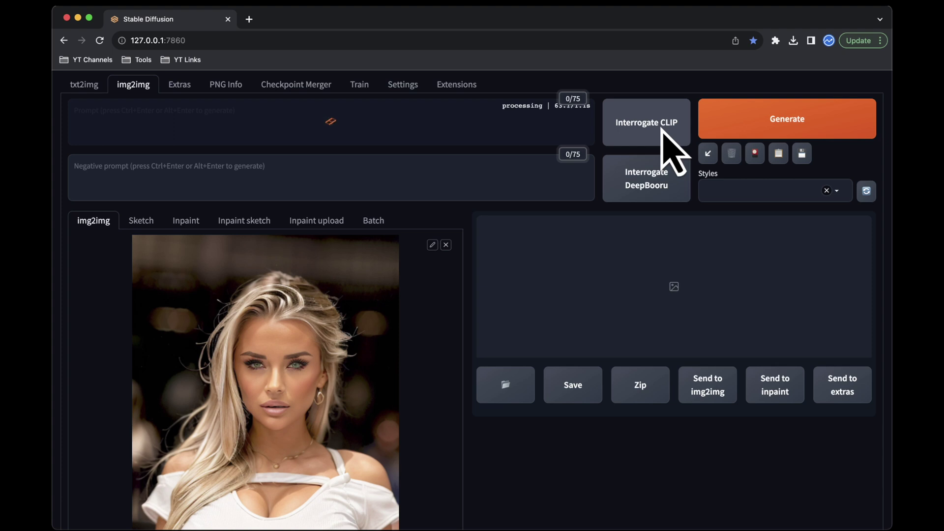
# Match the output size to the portrait at 512×768 and expand the roop v0.0.2 settings.
pyautogui.scroll(2, 573, 344)
pyautogui.scroll(-10, 580, 344)
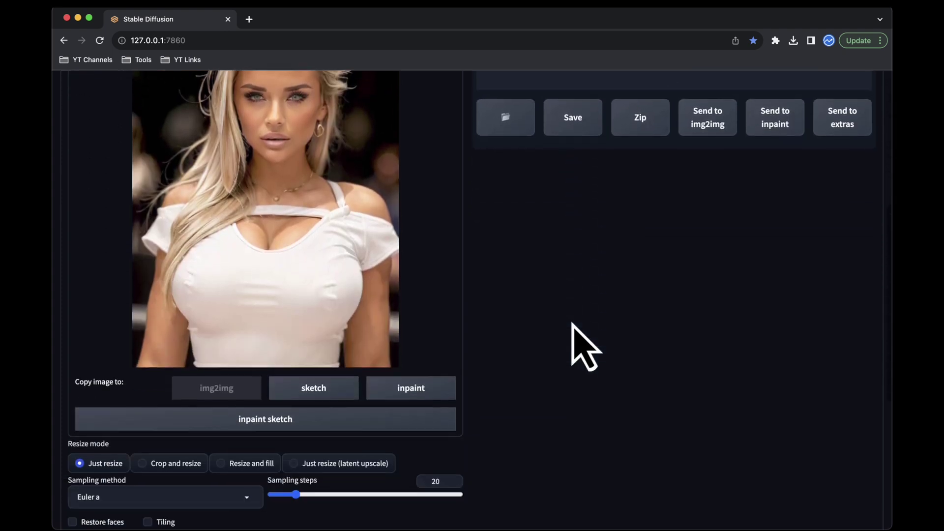
pyautogui.scroll(-4, 573, 325)
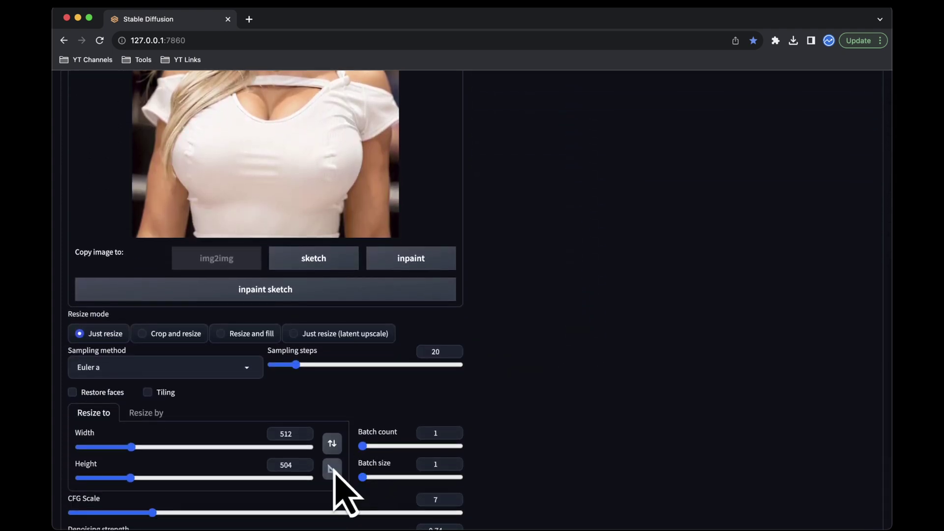
pyautogui.click(332, 469)
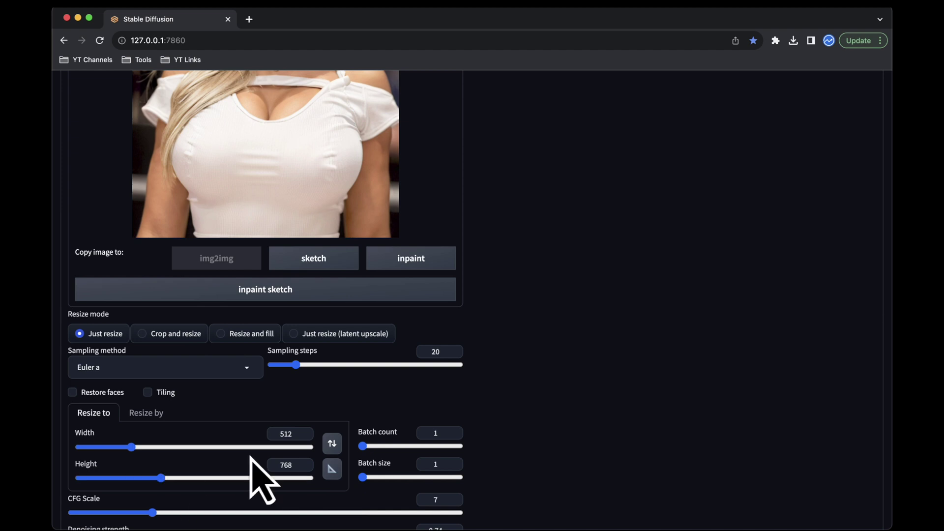
pyautogui.scroll(-5, 257, 474)
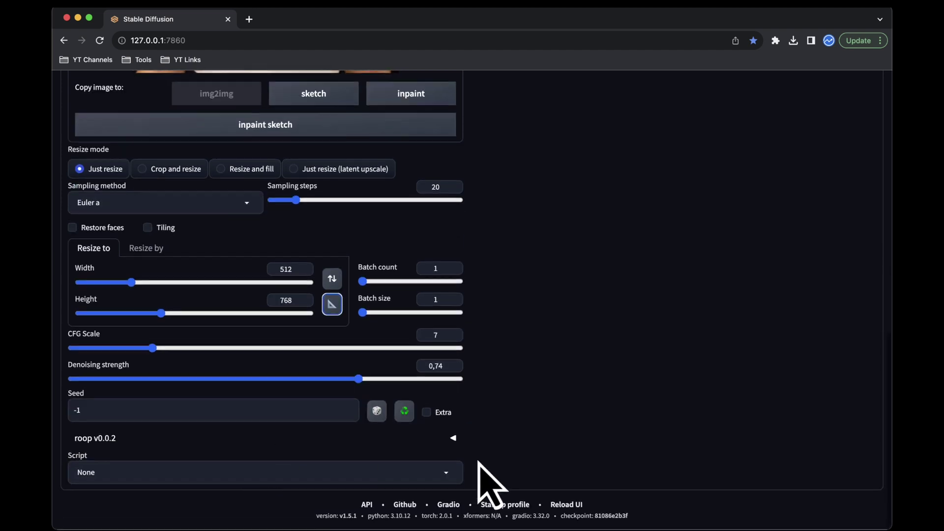
pyautogui.click(454, 437)
# Lower Denoising strength from 0.74 to 0.1 so the face-swapped portrait stays close to the original.
pyautogui.scroll(-4, 423, 459)
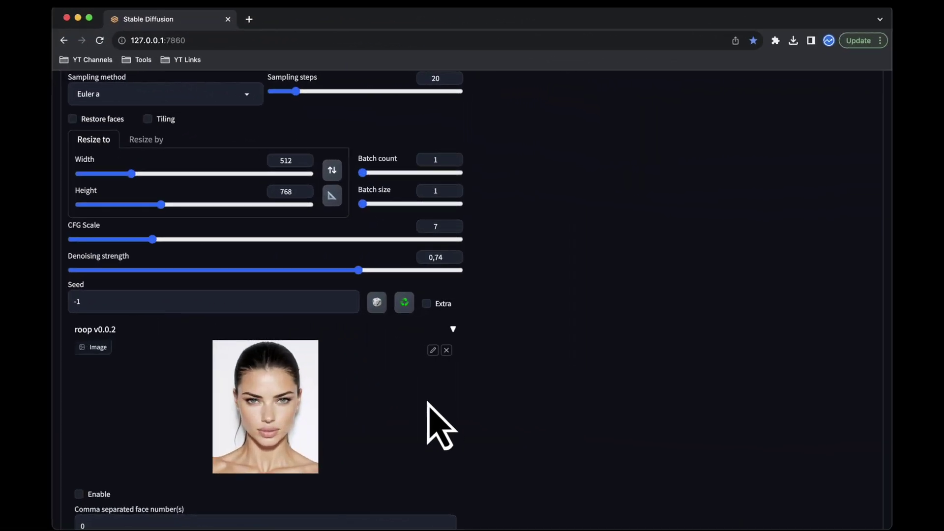
pyautogui.scroll(-2, 432, 421)
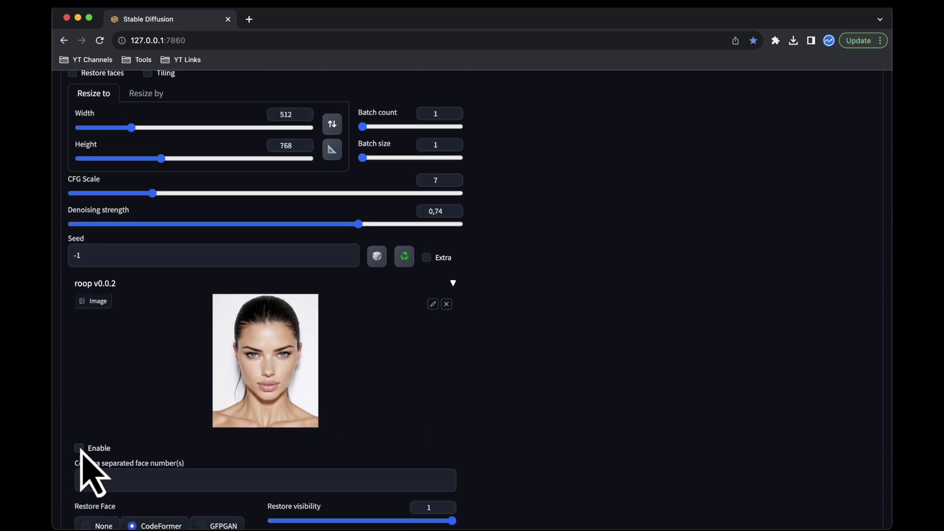
pyautogui.scroll(-4, 283, 396)
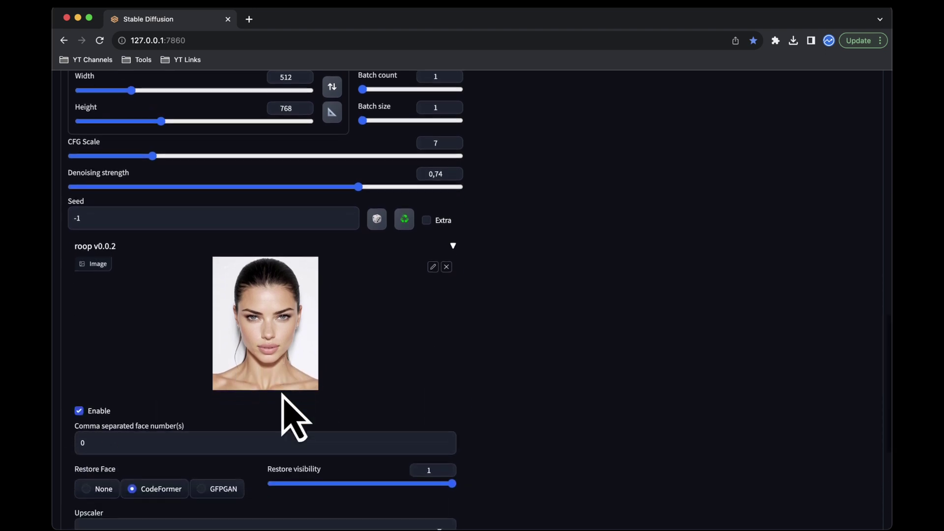
pyautogui.scroll(-1, 283, 396)
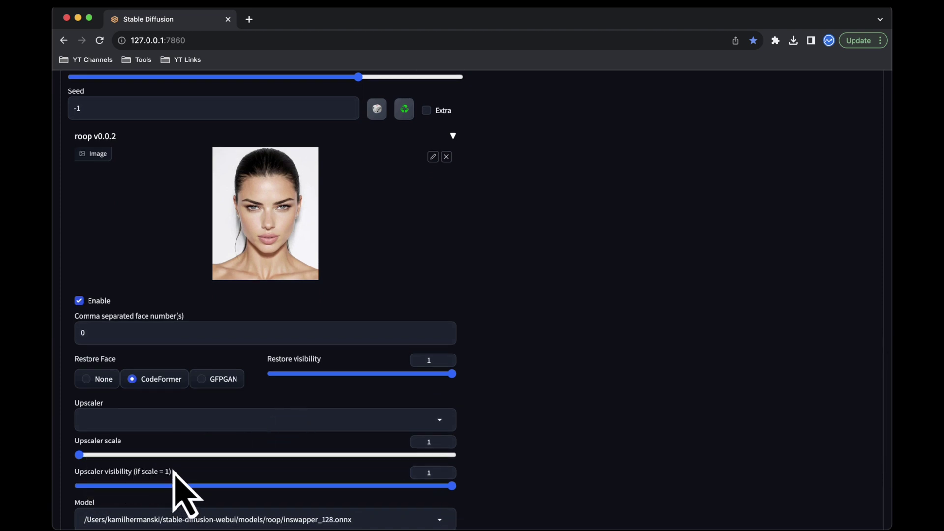
pyautogui.scroll(5, 200, 393)
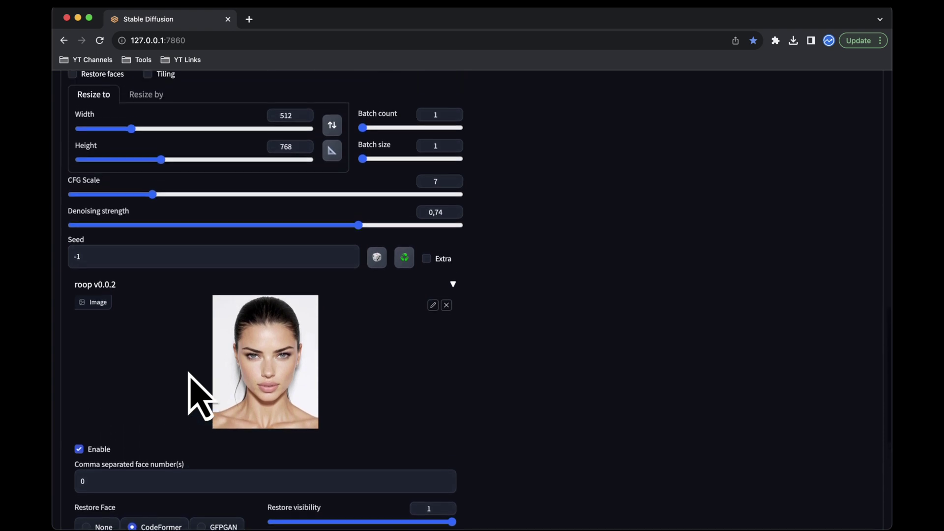
pyautogui.moveTo(359, 231); pyautogui.dragTo(165, 231)
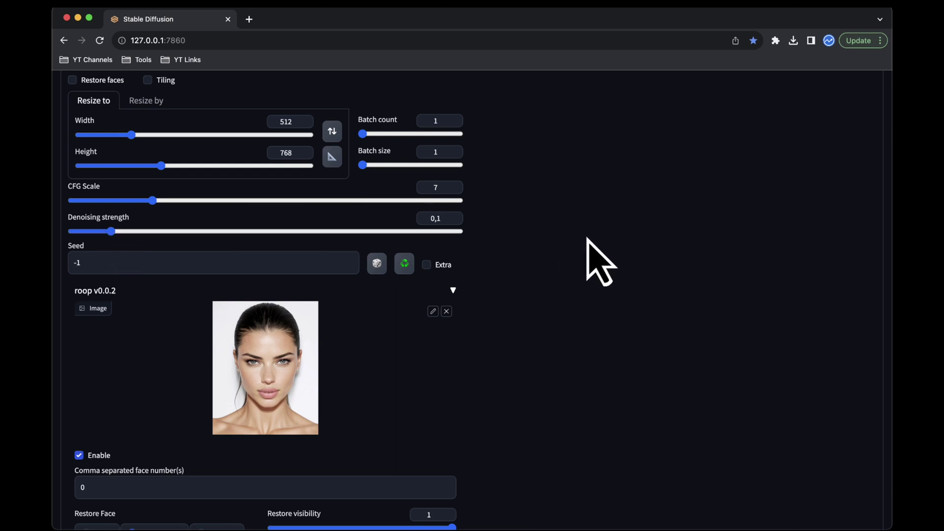
pyautogui.scroll(10, 588, 239)
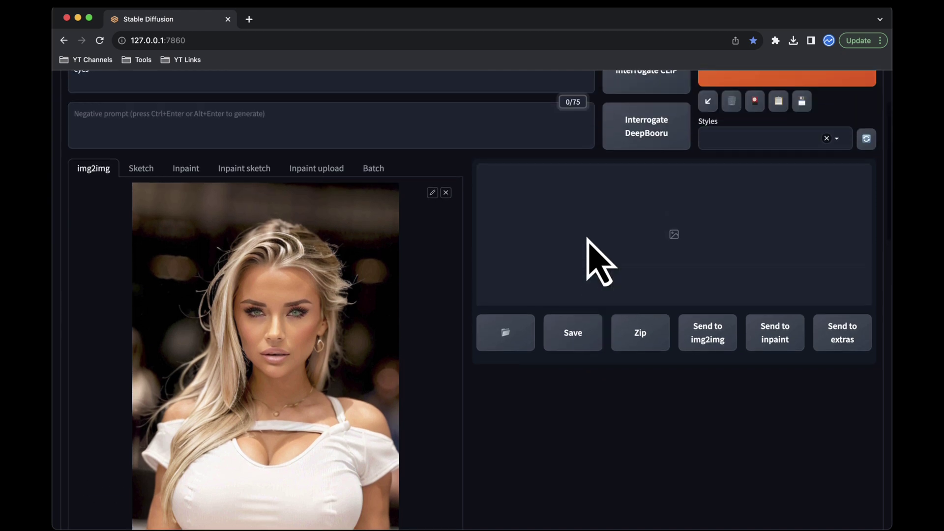
# Generate the 512×768 face-swapped portrait and view the result full screen.
pyautogui.scroll(3, 593, 251)
pyautogui.click(818, 168)
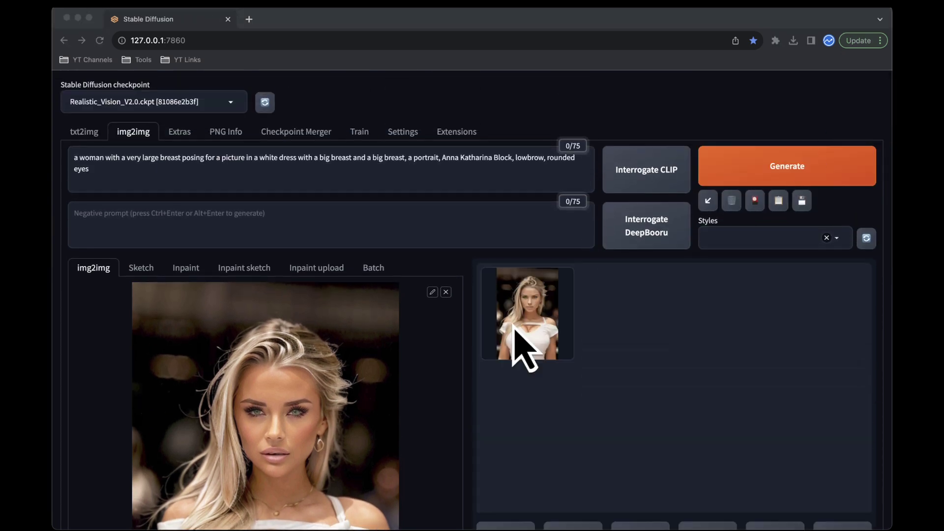
pyautogui.click(516, 327)
pyautogui.scroll(-3, 779, 436)
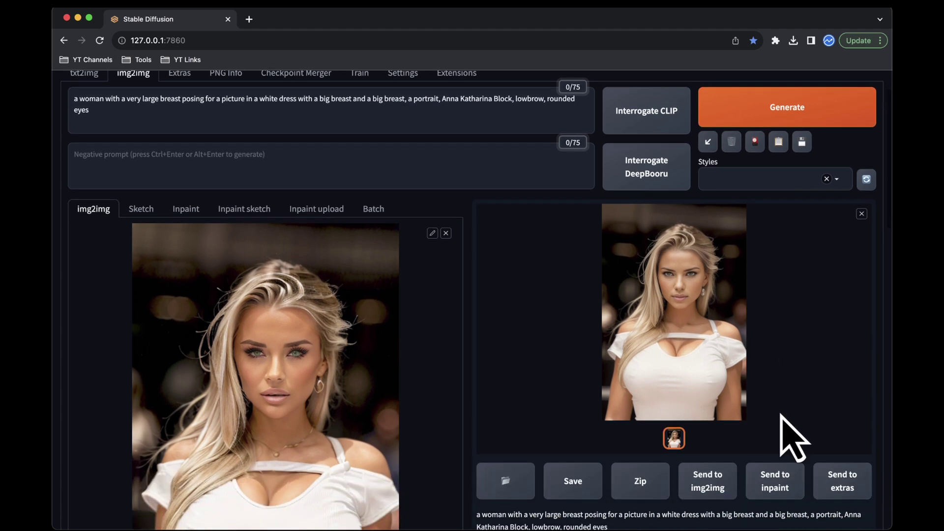
pyautogui.click(719, 365)
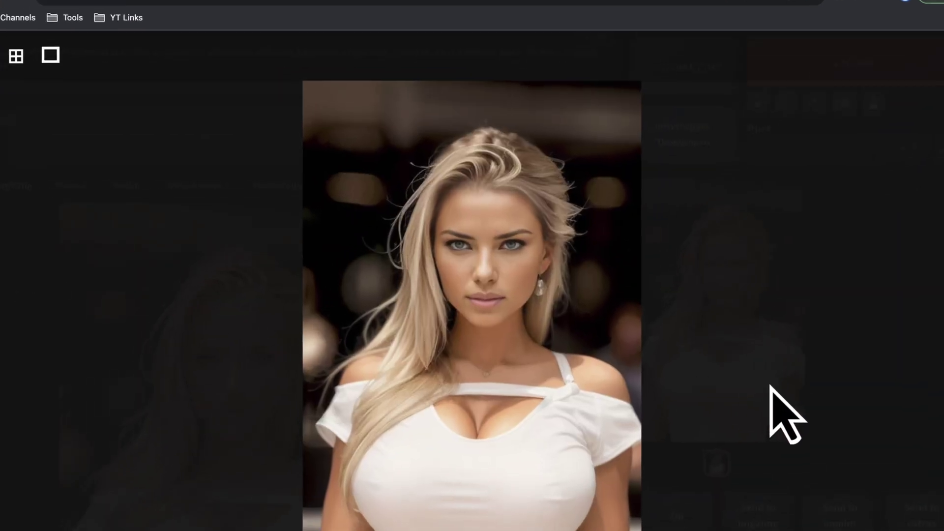